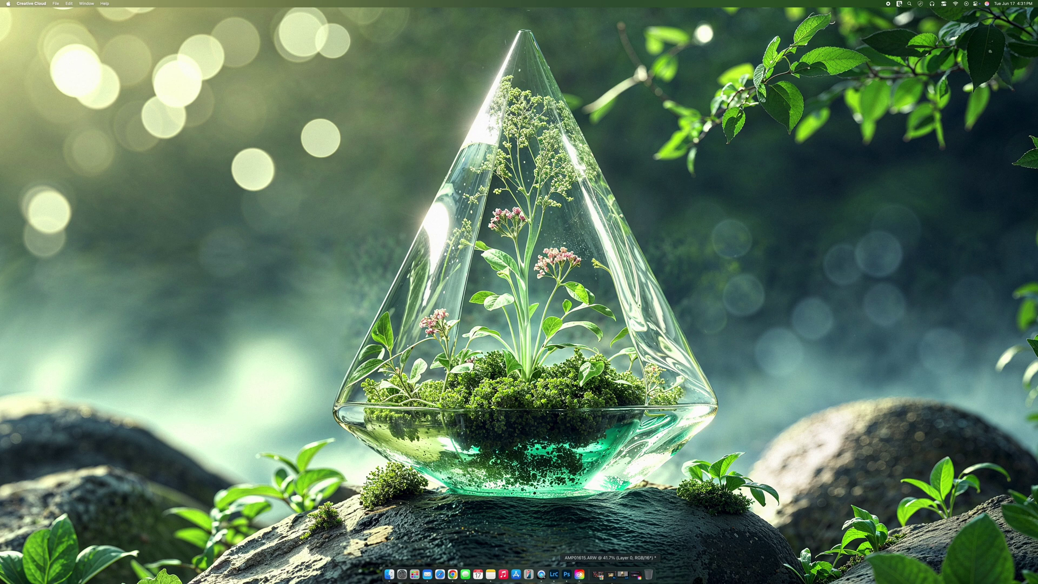
Step: Review the list of recent app updates in the Creative Cloud desktop app
{"action": "left_click", "coordinate": [635, 574]}
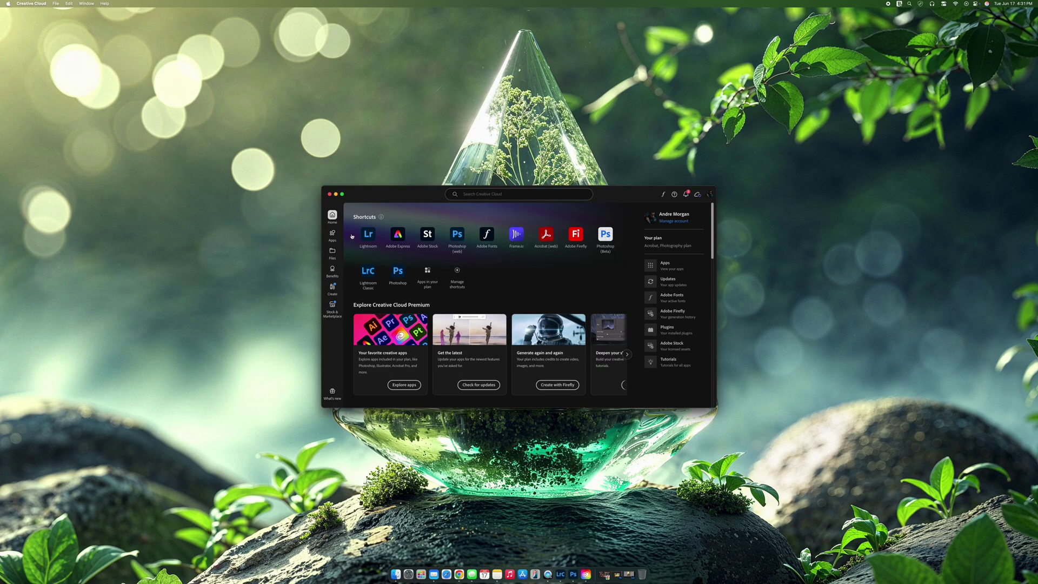
{"action": "left_click", "coordinate": [334, 234]}
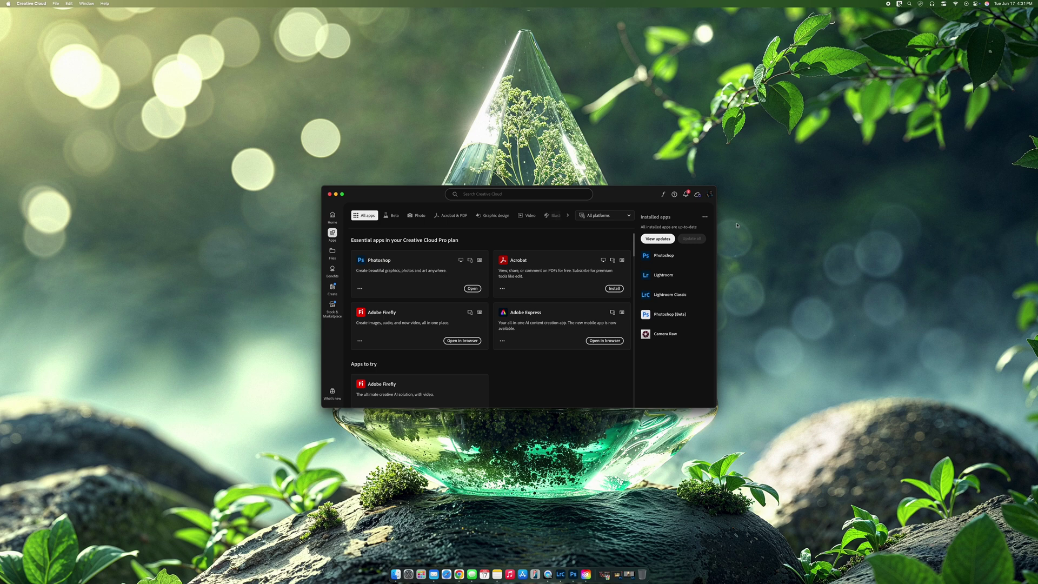
{"action": "left_click", "coordinate": [658, 239]}
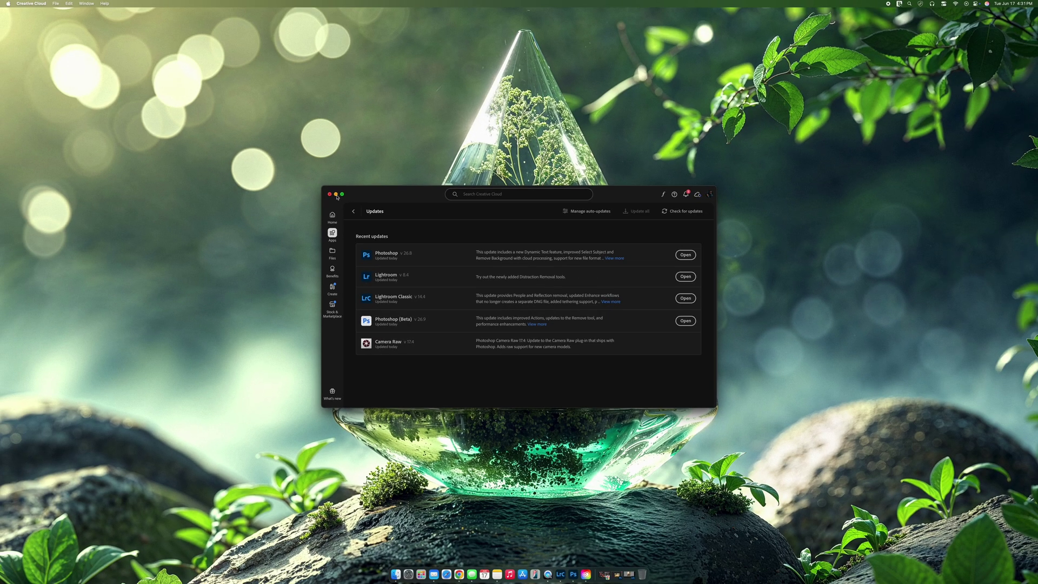
Step: Remove the glass reflections from the shop-window photo with Distraction Removal's Reflections option
{"action": "left_click", "coordinate": [336, 194]}
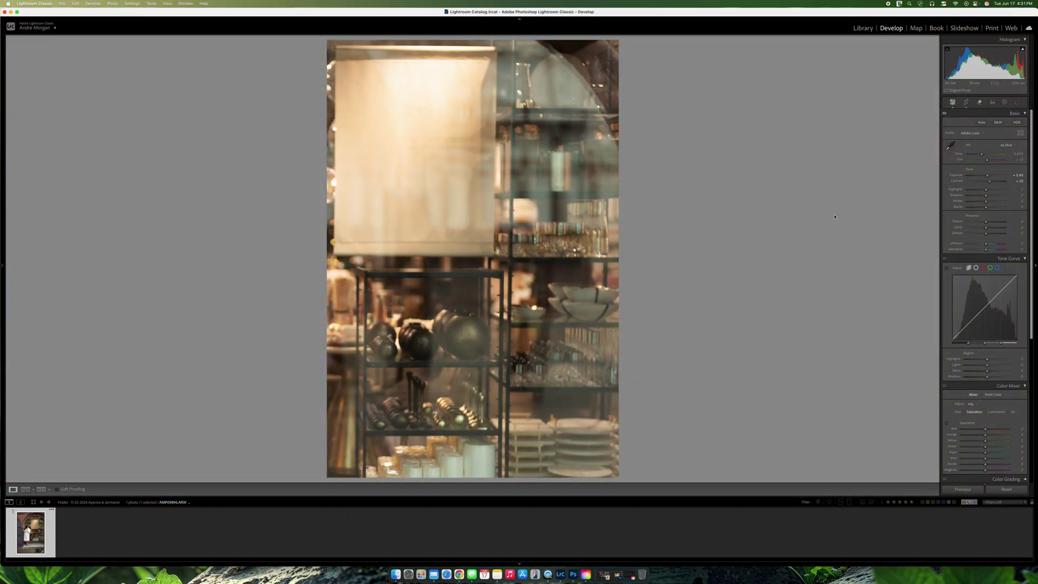
{"action": "left_click", "coordinate": [980, 103]}
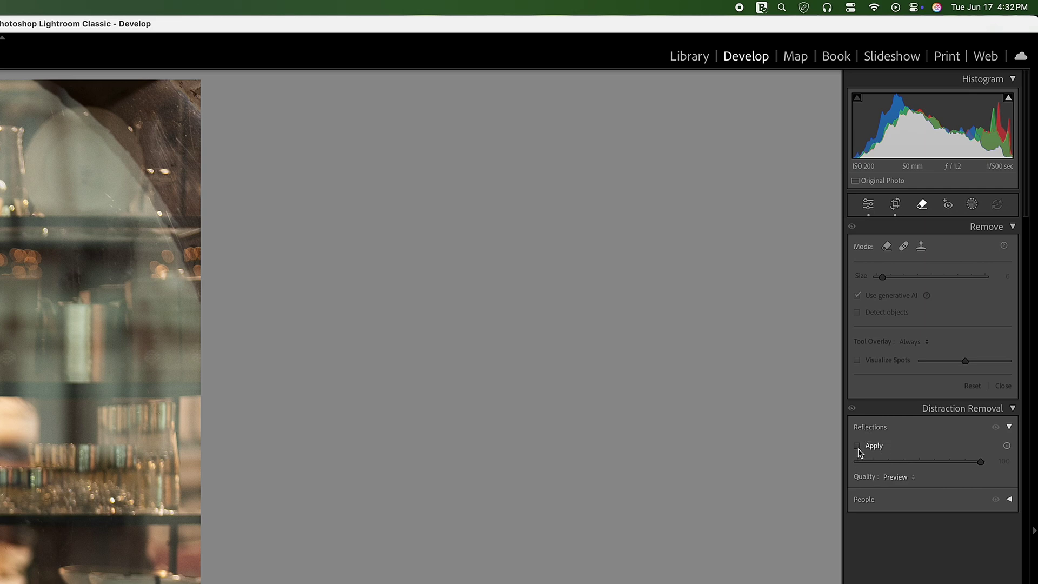
{"action": "left_click", "coordinate": [858, 447]}
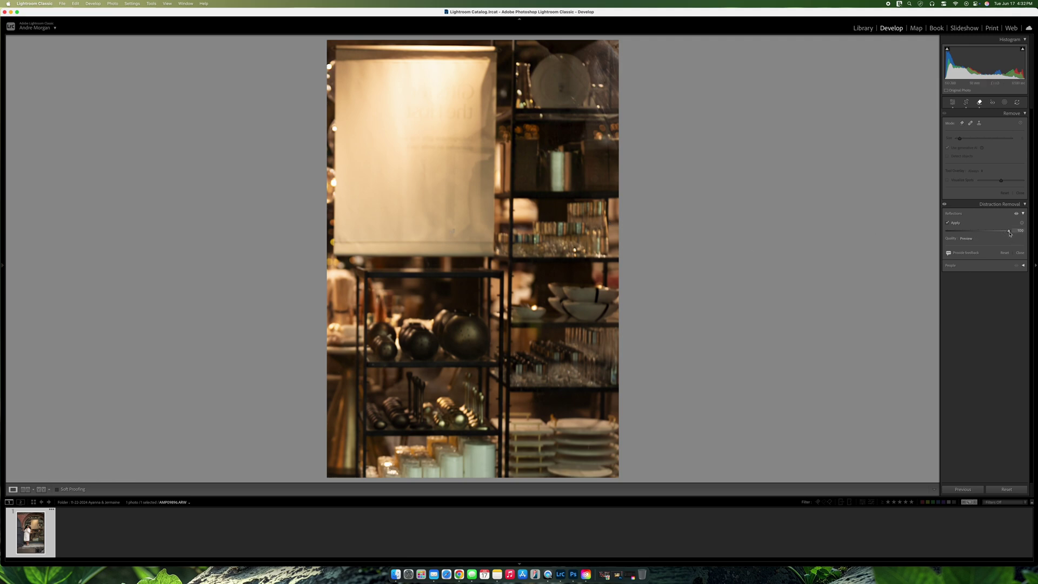
{"action": "left_click_drag", "start_coordinate": [1008, 234], "coordinate": [982, 233]}
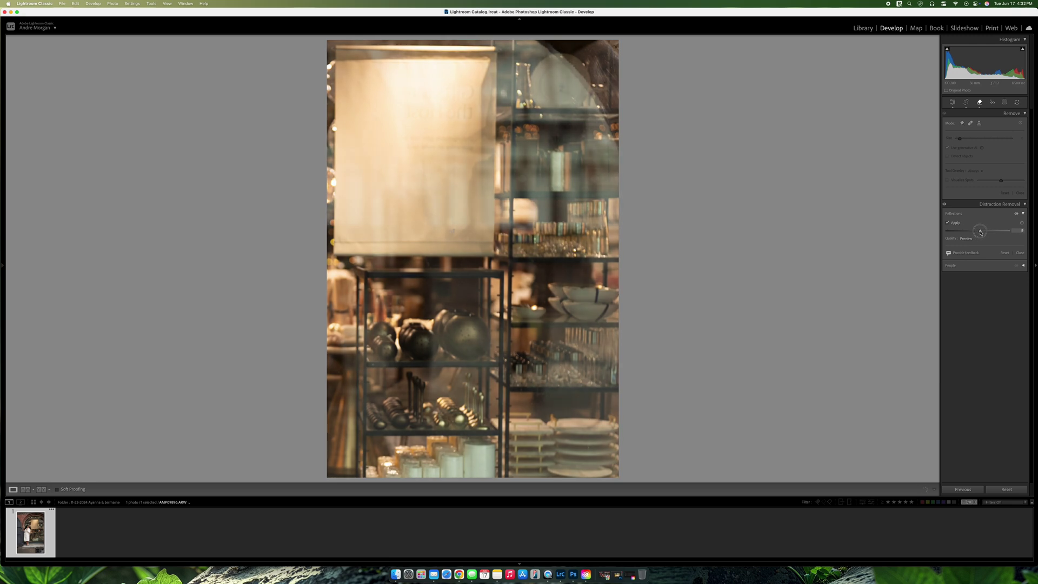
{"action": "left_click_drag", "start_coordinate": [979, 232], "coordinate": [978, 233]}
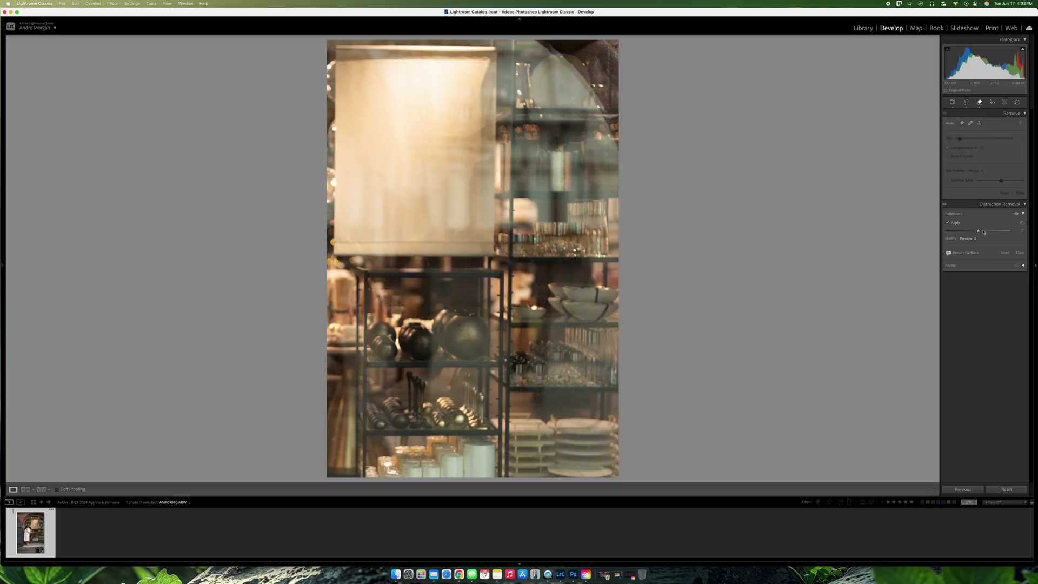
{"action": "left_click_drag", "start_coordinate": [979, 232], "coordinate": [939, 231]}
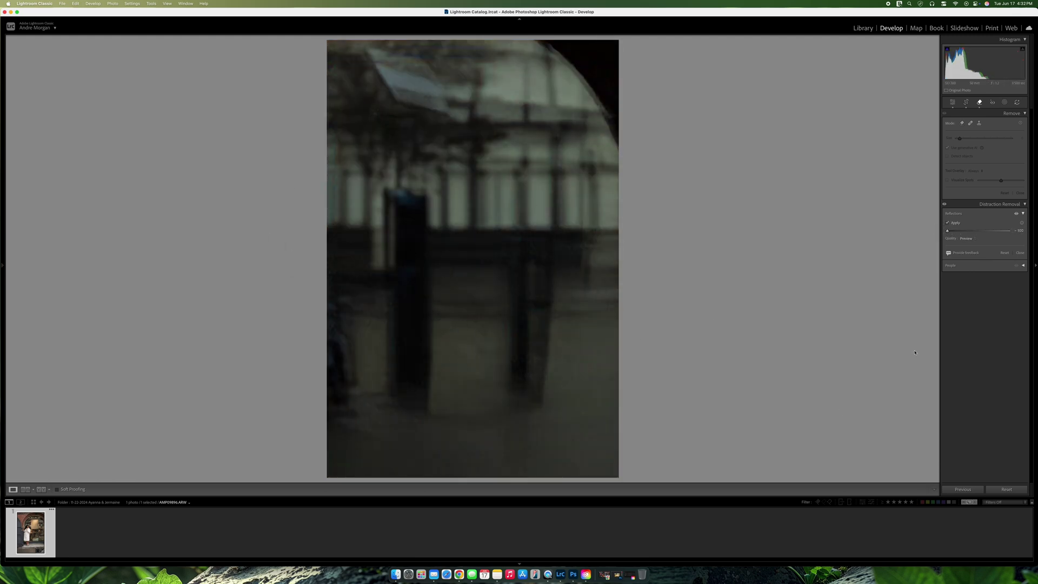
{"action": "double_click", "coordinate": [947, 232]}
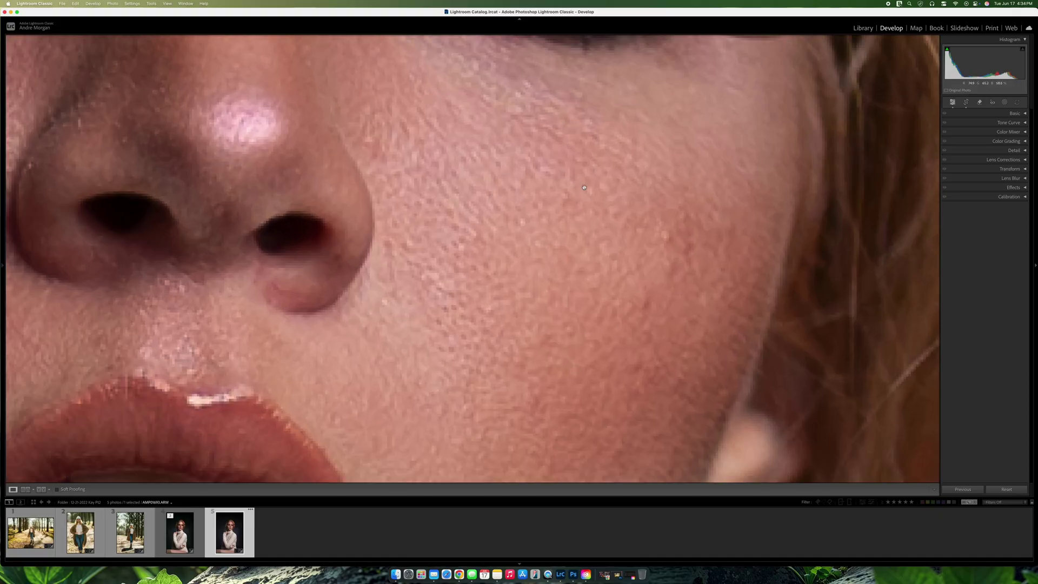
Step: Zoom in on the studio portrait's face and dark background, then expand the Detail panel
{"action": "key", "text": "super+equal"}
{"action": "scroll", "coordinate": [368, 235], "scroll_direction": "right", "scroll_amount": 10}
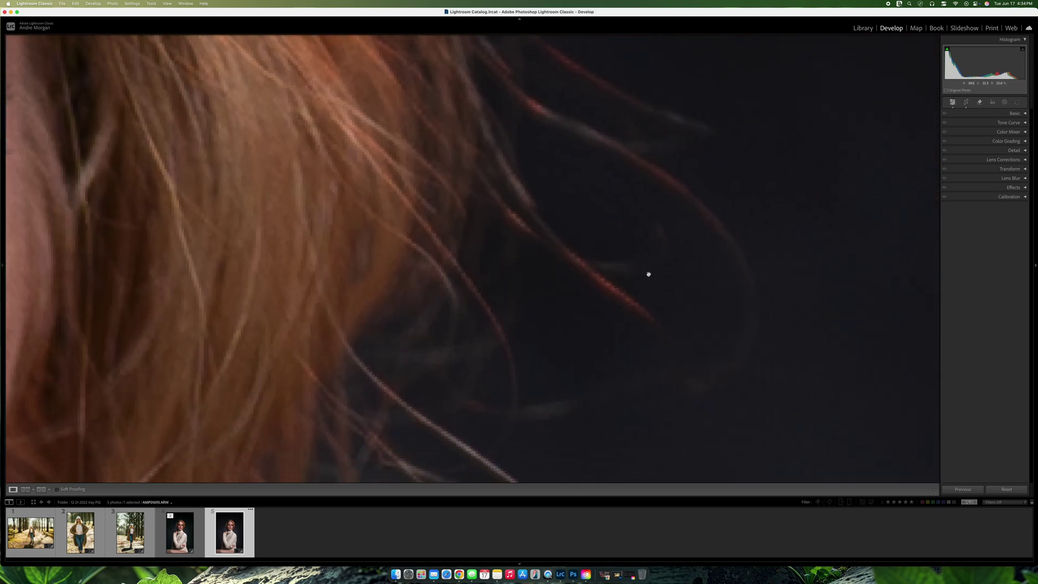
{"action": "scroll", "coordinate": [616, 225], "scroll_direction": "left", "scroll_amount": 10}
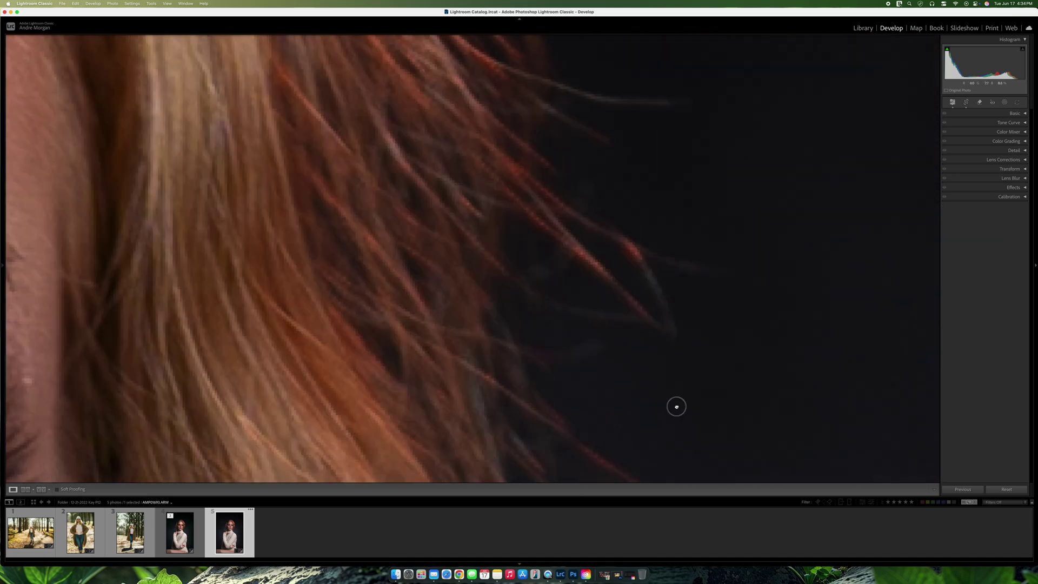
{"action": "scroll", "coordinate": [727, 382], "scroll_direction": "up", "scroll_amount": 10}
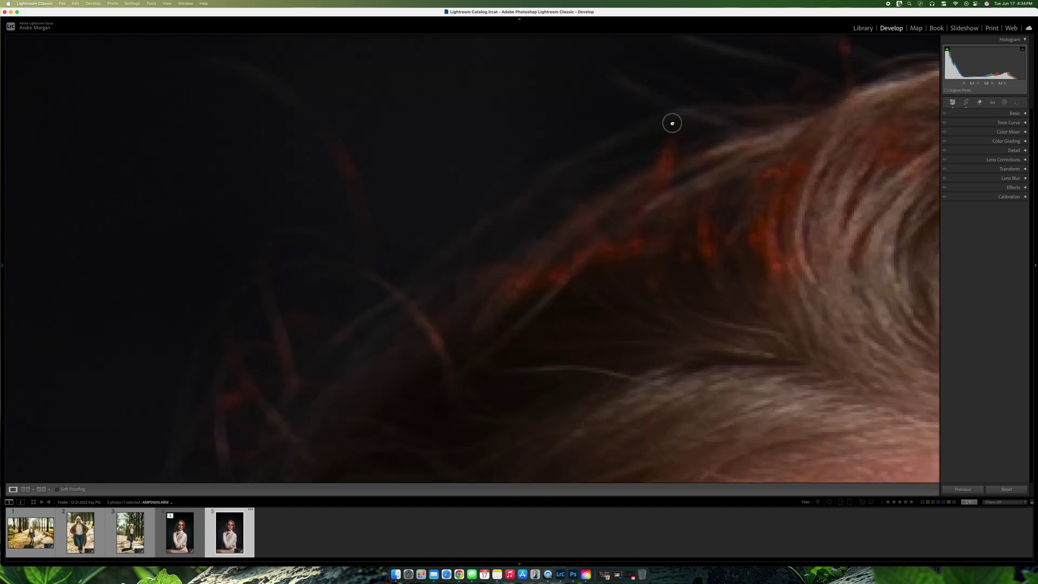
{"action": "scroll", "coordinate": [672, 123], "scroll_direction": "down", "scroll_amount": 10}
{"action": "left_click", "coordinate": [601, 233]}
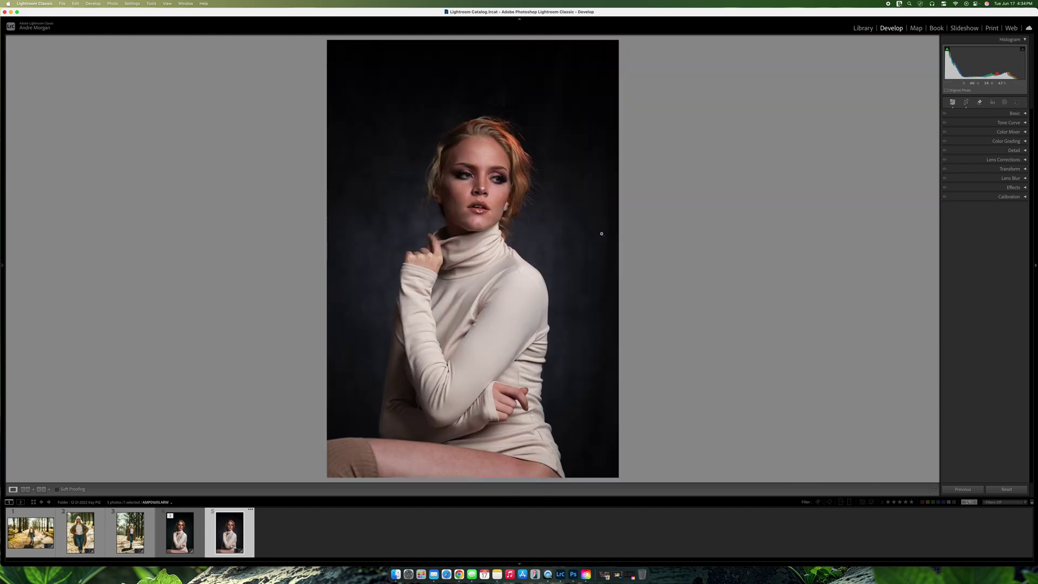
{"action": "left_click", "coordinate": [775, 225]}
{"action": "scroll", "coordinate": [670, 55], "scroll_direction": "left", "scroll_amount": 5}
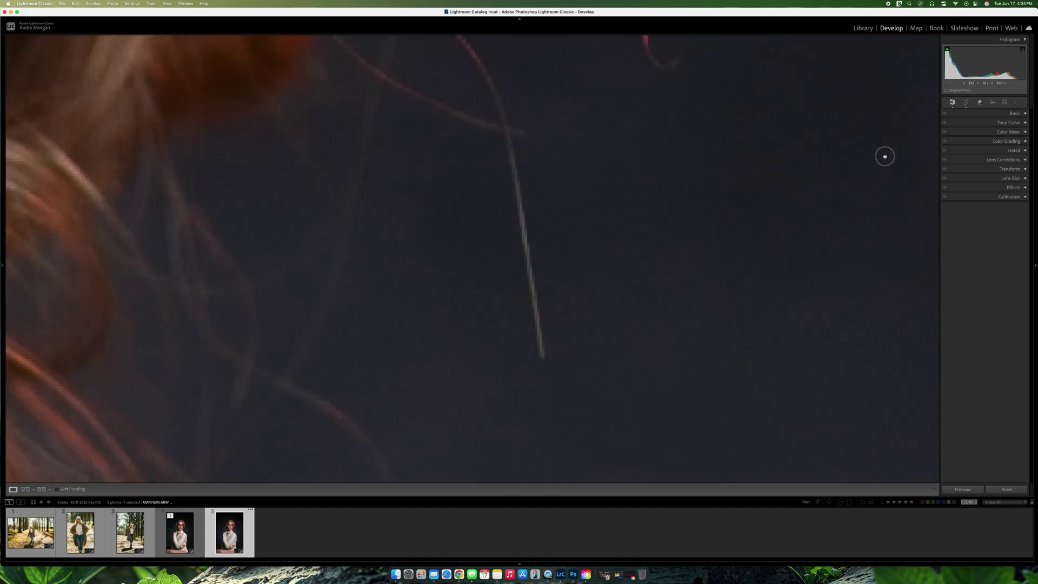
{"action": "scroll", "coordinate": [673, 322], "scroll_direction": "up", "scroll_amount": 5}
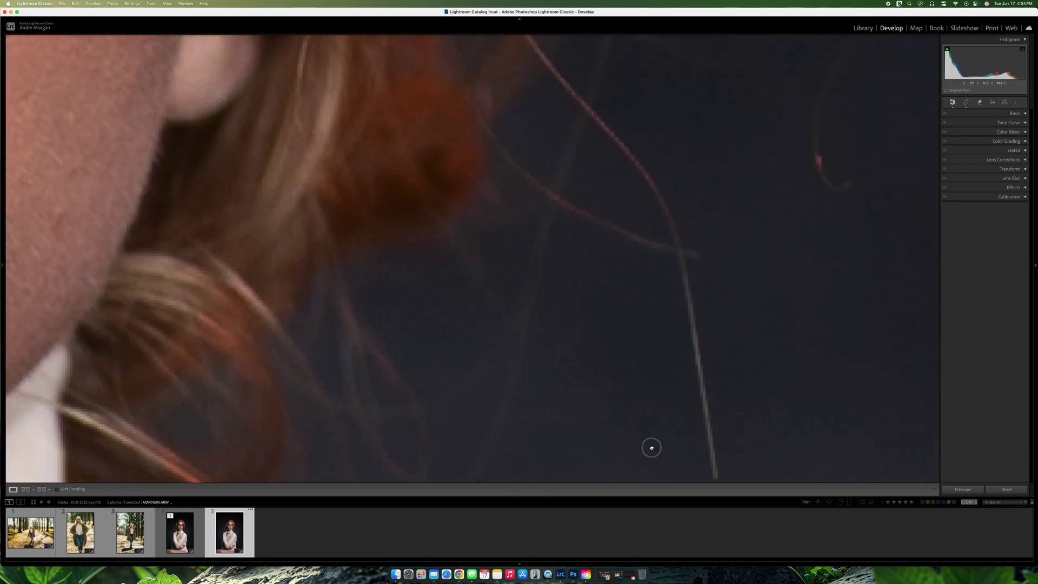
{"action": "left_click", "coordinate": [994, 151]}
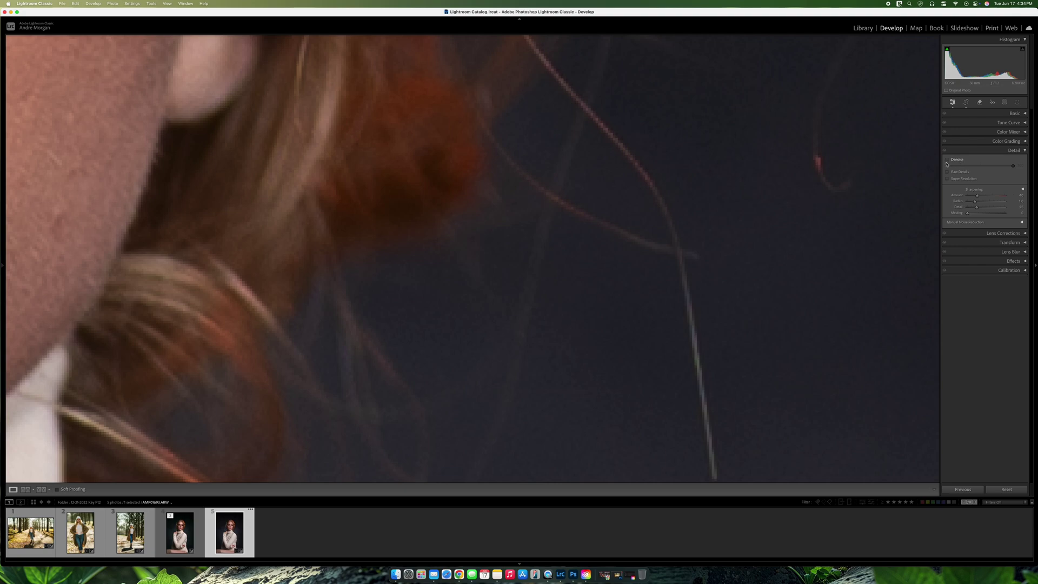
Step: Enable Denoise at full strength and inspect the skin, hair and sweater up close
{"action": "left_click", "coordinate": [948, 160]}
{"action": "left_click_drag", "start_coordinate": [720, 315], "coordinate": [546, 193]}
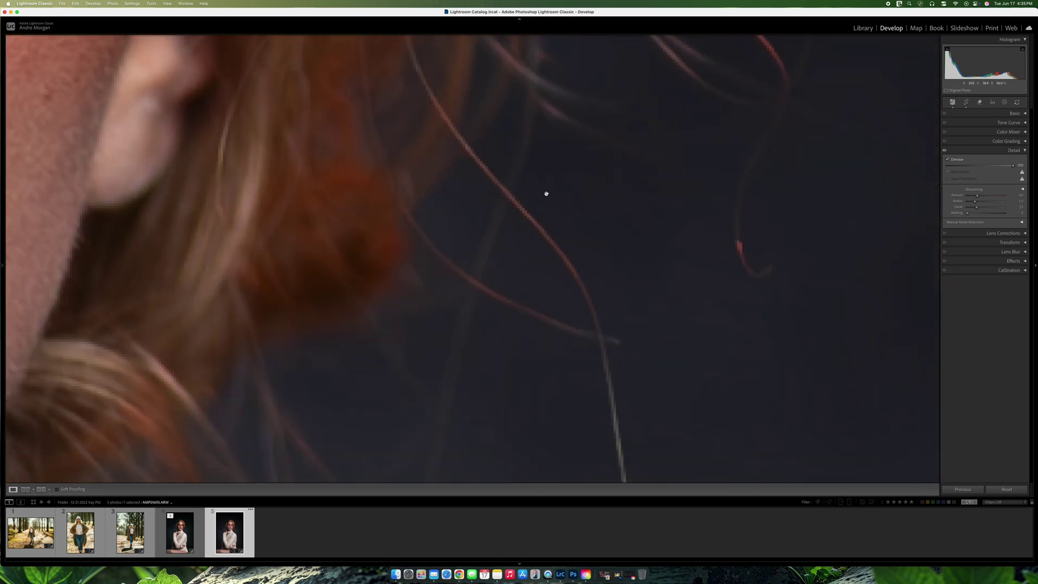
{"action": "left_click", "coordinate": [949, 160]}
{"action": "left_click", "coordinate": [948, 160]}
{"action": "left_click", "coordinate": [948, 160]}
{"action": "left_click_drag", "start_coordinate": [536, 241], "coordinate": [700, 36]}
{"action": "left_click", "coordinate": [514, 244]}
{"action": "left_click", "coordinate": [519, 203]}
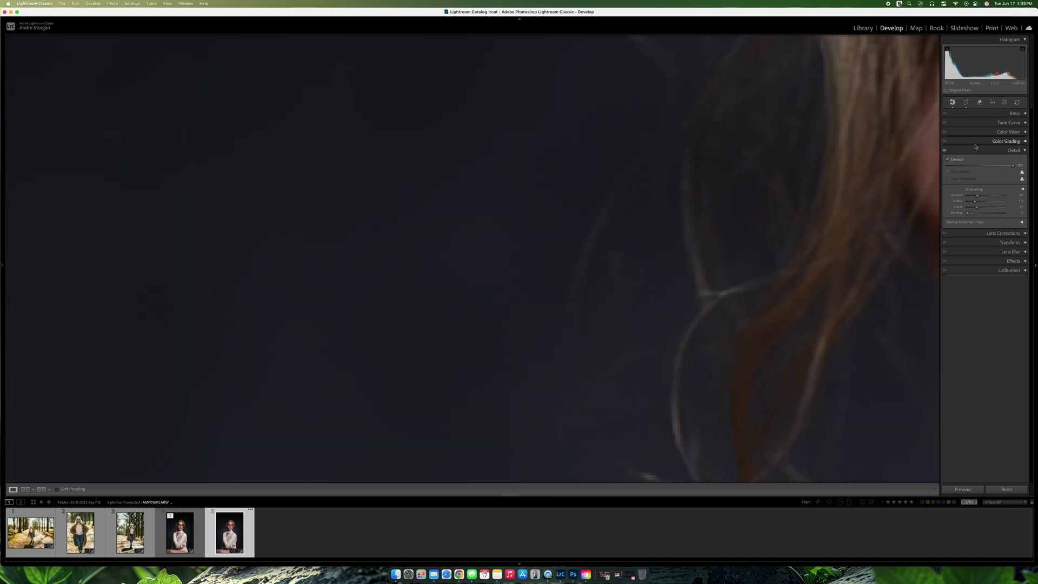
Step: Toggle Denoise on and off to compare, then lower the Denoise amount to 56
{"action": "left_click", "coordinate": [947, 161]}
{"action": "left_click", "coordinate": [947, 162]}
{"action": "left_click", "coordinate": [947, 162]}
{"action": "left_click", "coordinate": [948, 162]}
{"action": "left_click", "coordinate": [948, 162]}
{"action": "left_click", "coordinate": [948, 162]}
{"action": "left_click", "coordinate": [947, 162]}
{"action": "left_click", "coordinate": [947, 162]}
{"action": "left_click_drag", "start_coordinate": [1012, 167], "coordinate": [958, 168]}
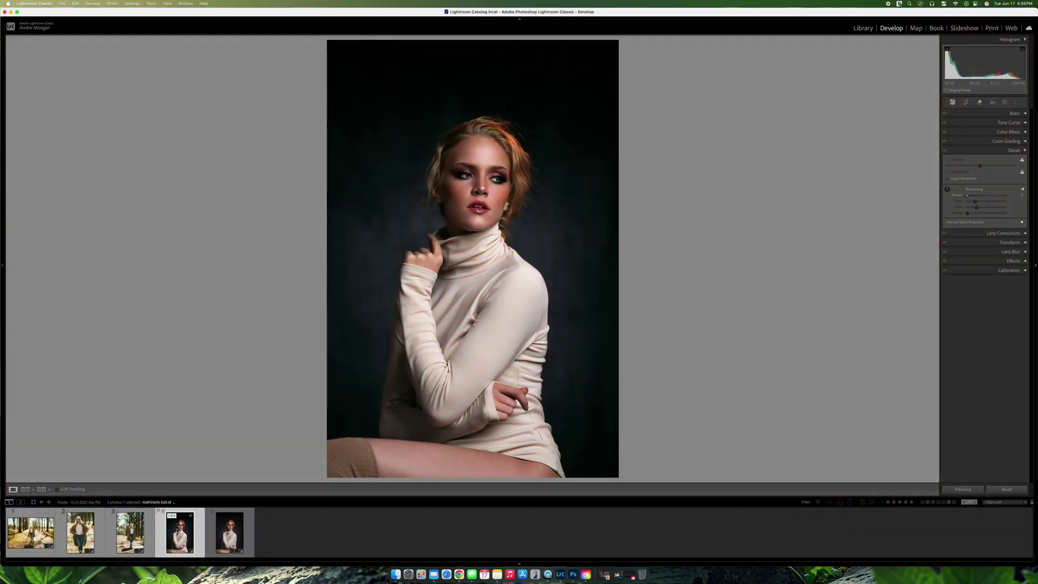
Step: Send the beanie-and-coat photo to Edit in Adobe Photoshop 2025
{"action": "left_click", "coordinate": [79, 537]}
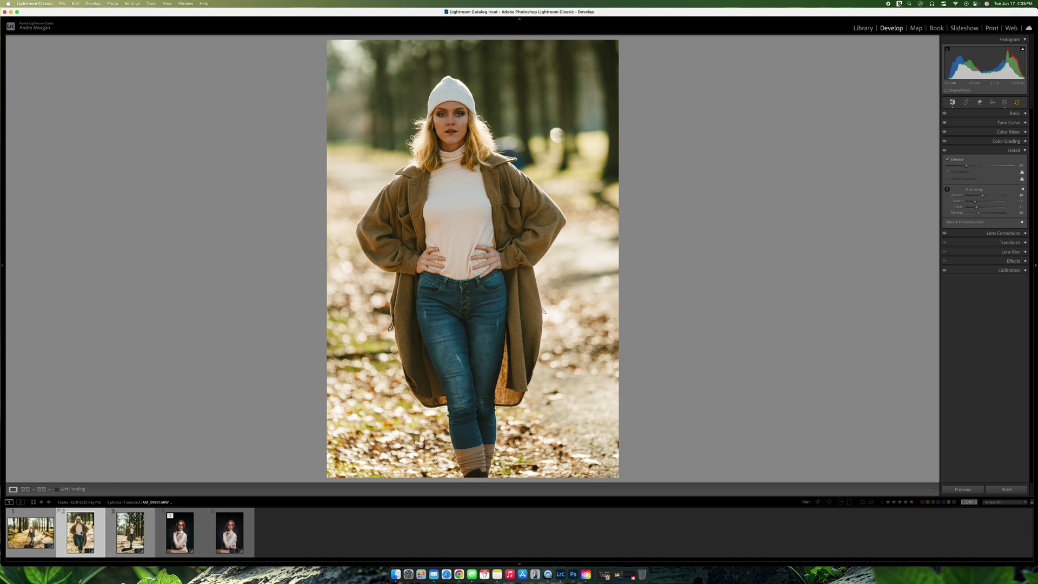
{"action": "right_click", "coordinate": [82, 533]}
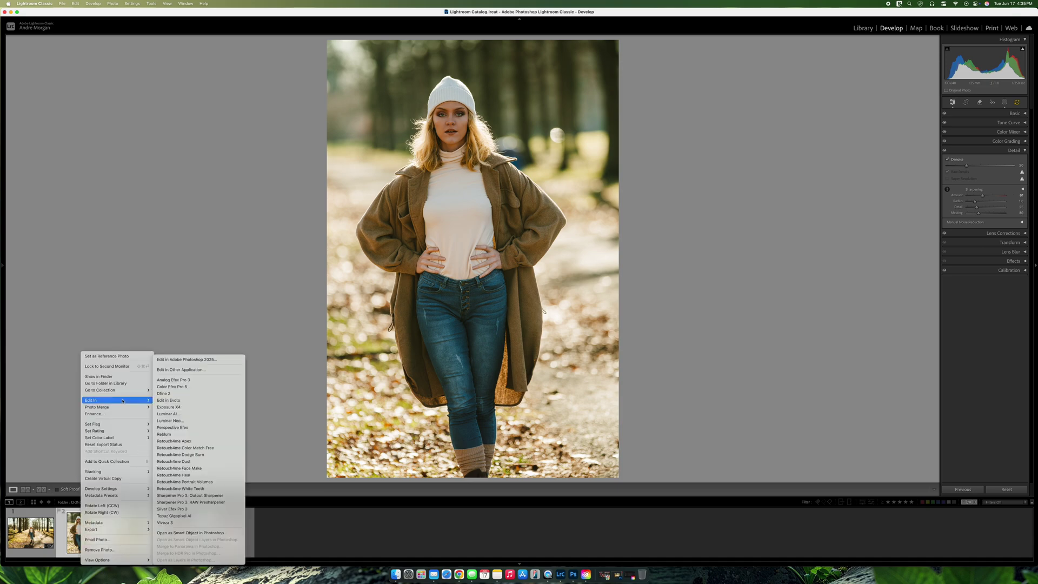
{"action": "left_click", "coordinate": [202, 360]}
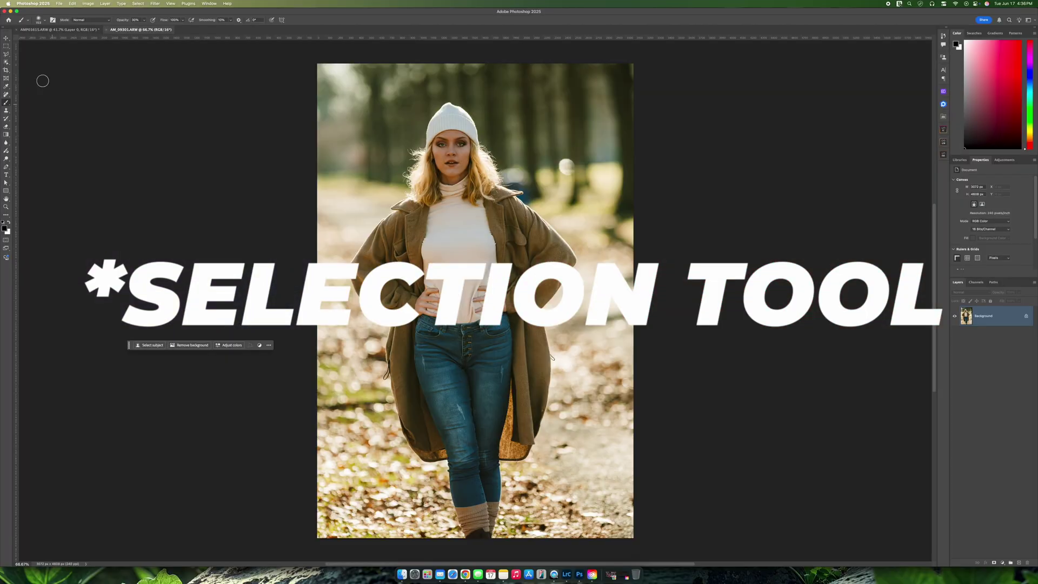
{"action": "left_click", "coordinate": [33, 3]}
{"action": "mouse_move", "coordinate": [42, 25]}
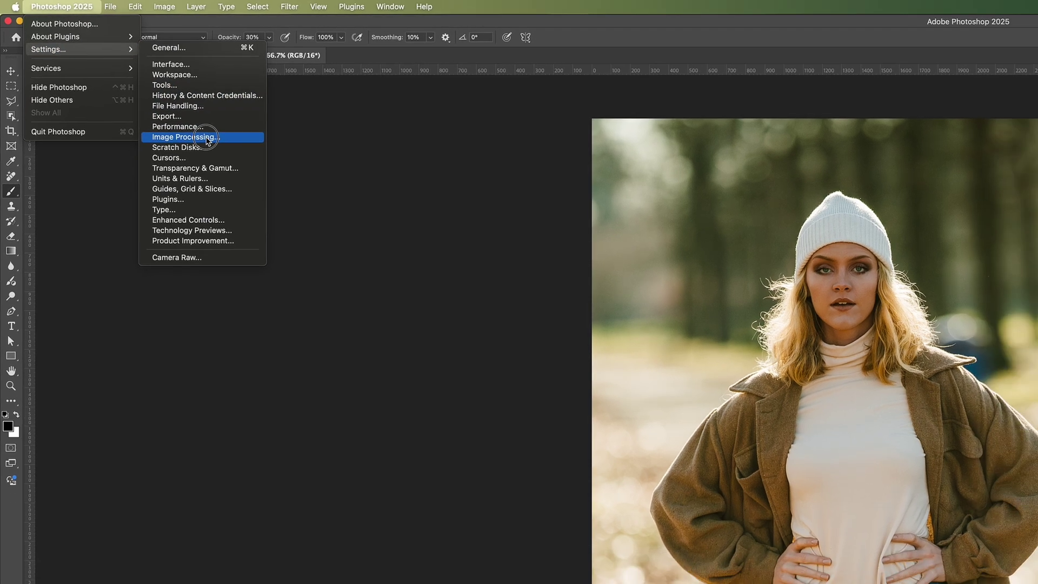
{"action": "left_click", "coordinate": [207, 139]}
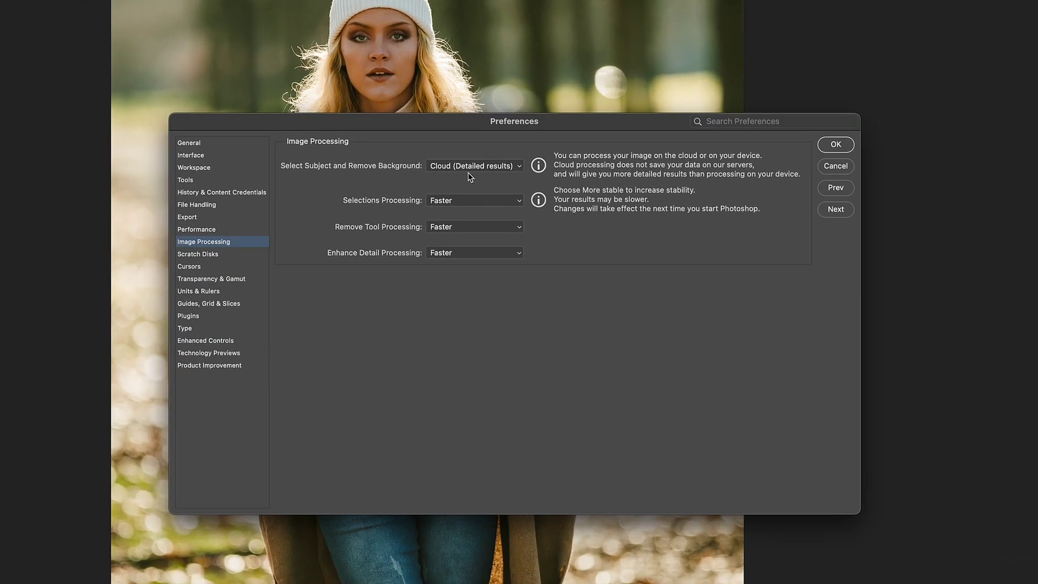
{"action": "left_click", "coordinate": [462, 170]}
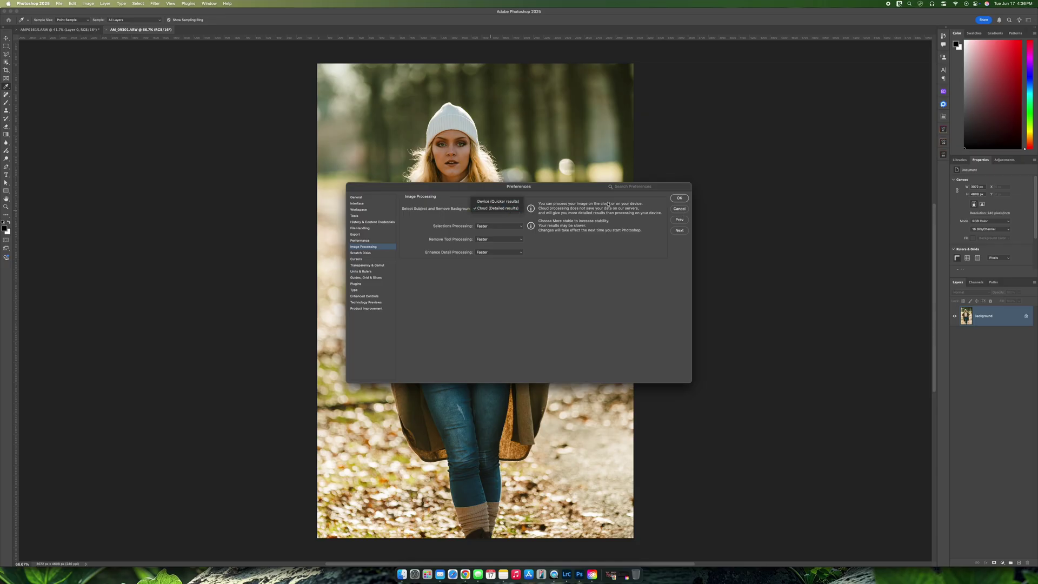
{"action": "left_click", "coordinate": [678, 211]}
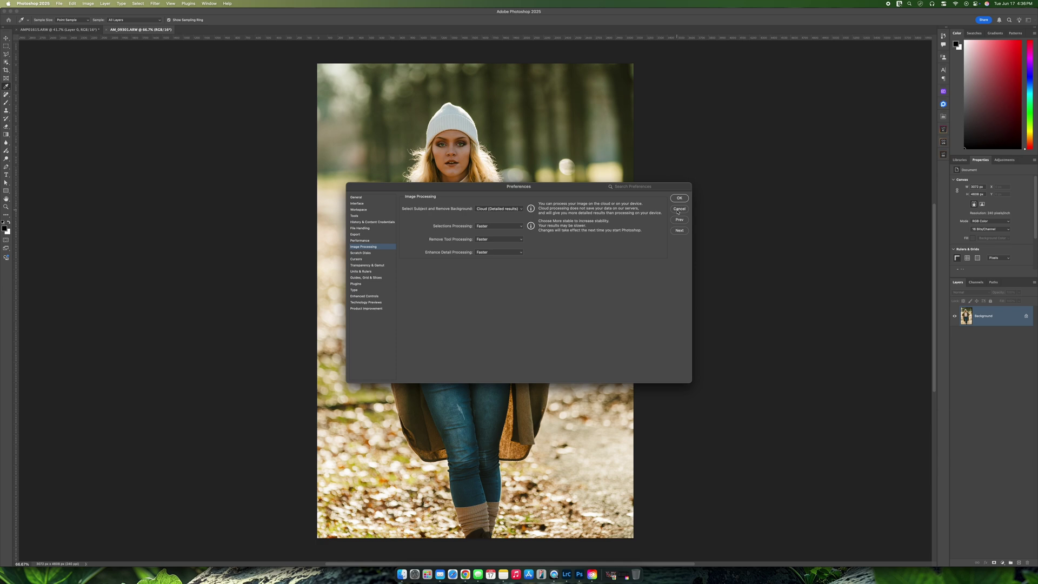
{"action": "left_click", "coordinate": [680, 209]}
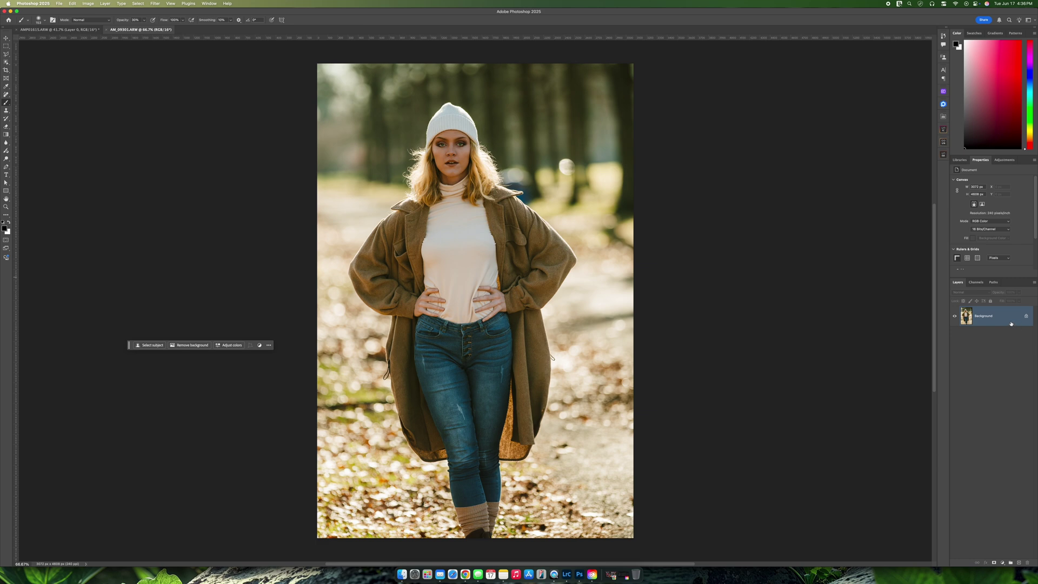
{"action": "left_click_drag", "start_coordinate": [1011, 323], "coordinate": [1020, 562]}
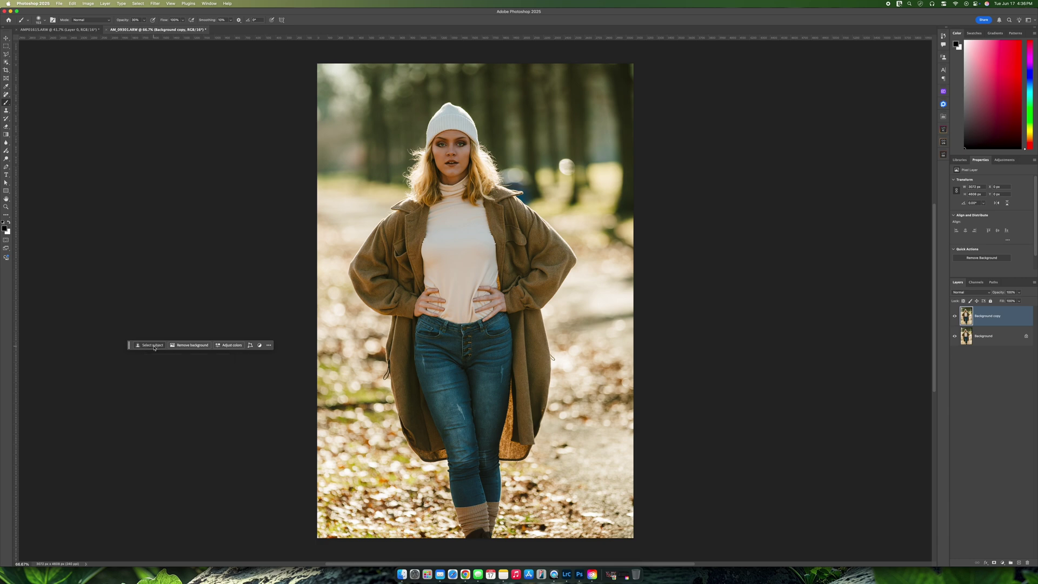
Step: Drag the woman cutout into the AMP01615 tree-lined park path document
{"action": "scroll", "coordinate": [427, 346], "scroll_direction": "up", "scroll_amount": 2}
{"action": "key", "text": "v"}
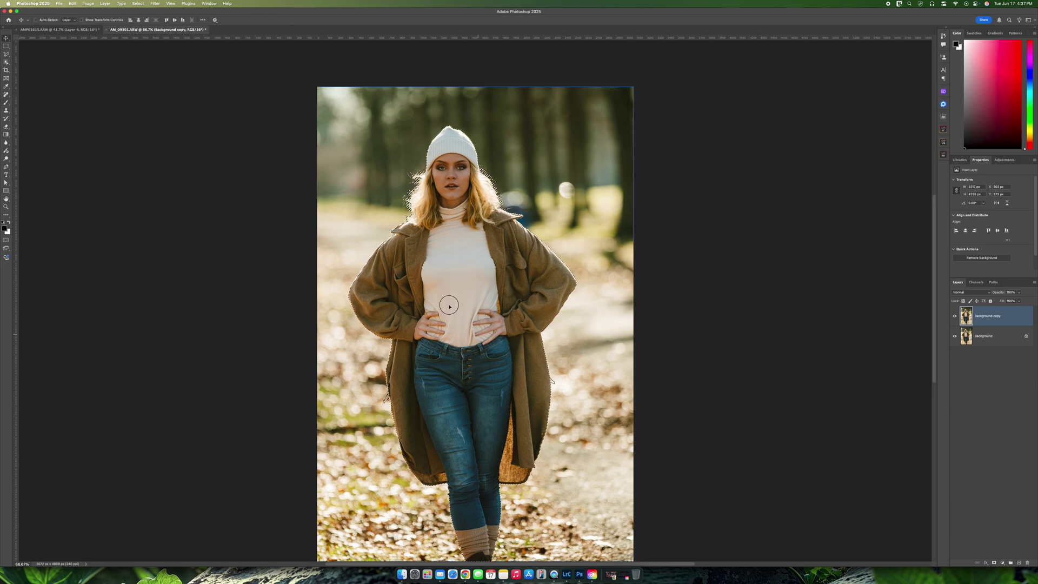
{"action": "left_click", "coordinate": [82, 30]}
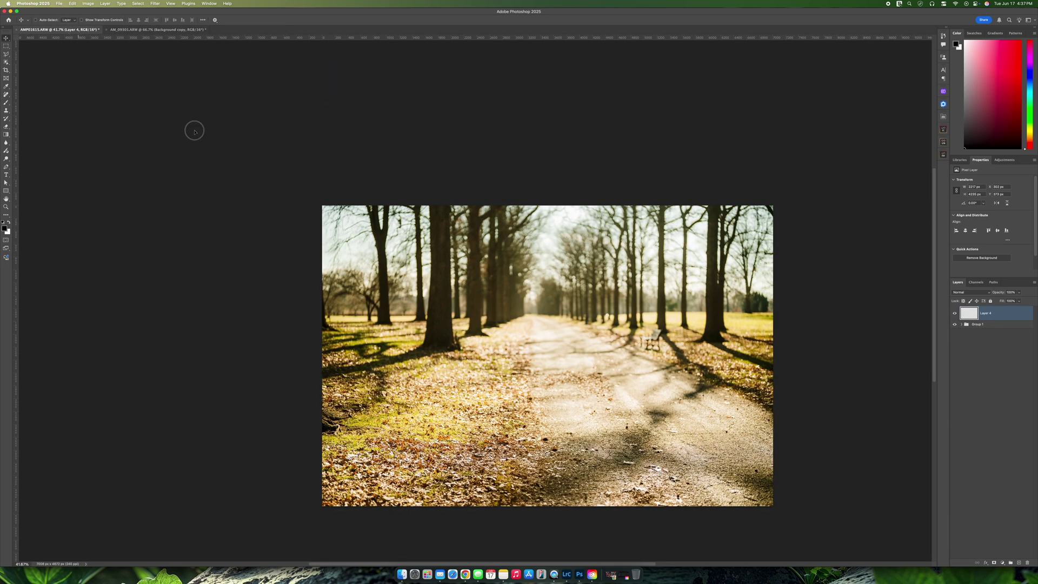
{"action": "mouse_move", "coordinate": [543, 374]}
{"action": "left_mouse_down"}
{"action": "mouse_move", "coordinate": [530, 388]}
{"action": "mouse_move", "coordinate": [530, 355]}
{"action": "mouse_move", "coordinate": [563, 350]}
{"action": "mouse_move", "coordinate": [590, 381]}
{"action": "mouse_move", "coordinate": [532, 385]}
{"action": "left_mouse_up"}
Step: Move the woman up and right onto the path, just right of centre
{"action": "scroll", "coordinate": [519, 360], "scroll_direction": "up", "scroll_amount": 2}
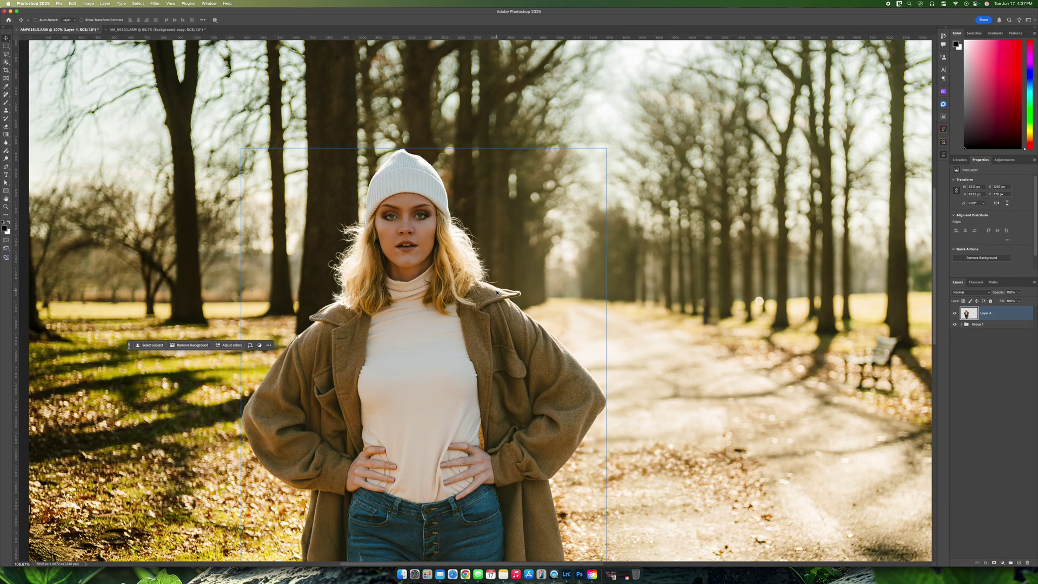
{"action": "scroll", "coordinate": [496, 292], "scroll_direction": "up", "scroll_amount": 4}
{"action": "scroll", "coordinate": [380, 235], "scroll_direction": "down", "scroll_amount": 5}
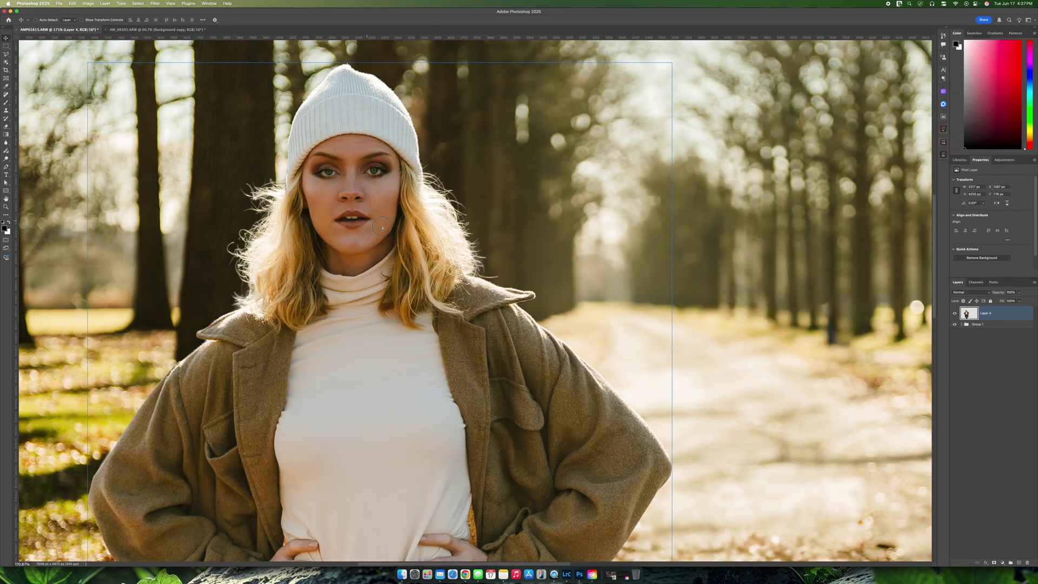
{"action": "scroll", "coordinate": [538, 272], "scroll_direction": "down", "scroll_amount": 2}
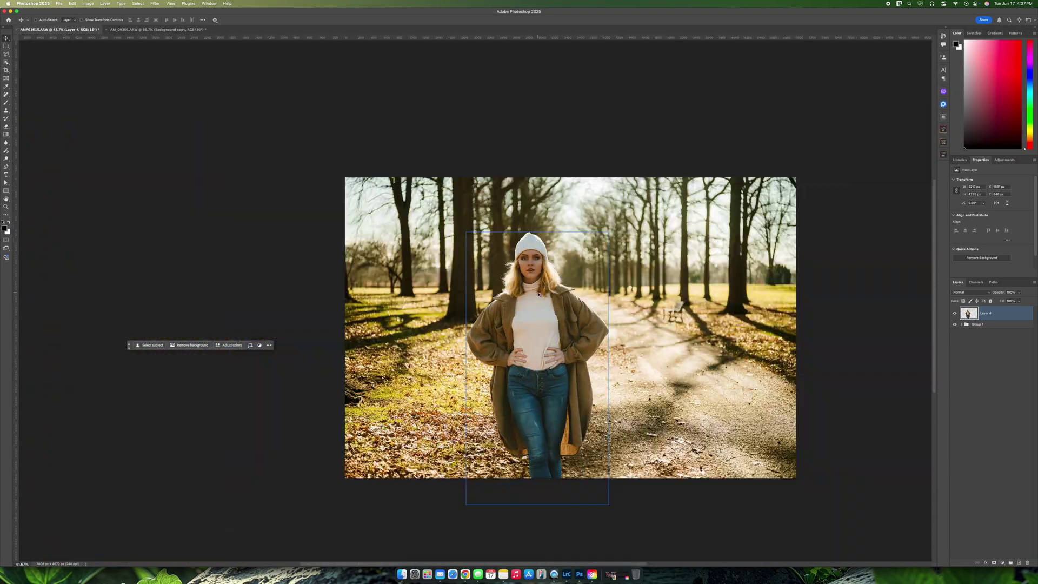
{"action": "left_click_drag", "start_coordinate": [538, 328], "coordinate": [575, 341]}
{"action": "scroll", "coordinate": [604, 336], "scroll_direction": "up", "scroll_amount": 3}
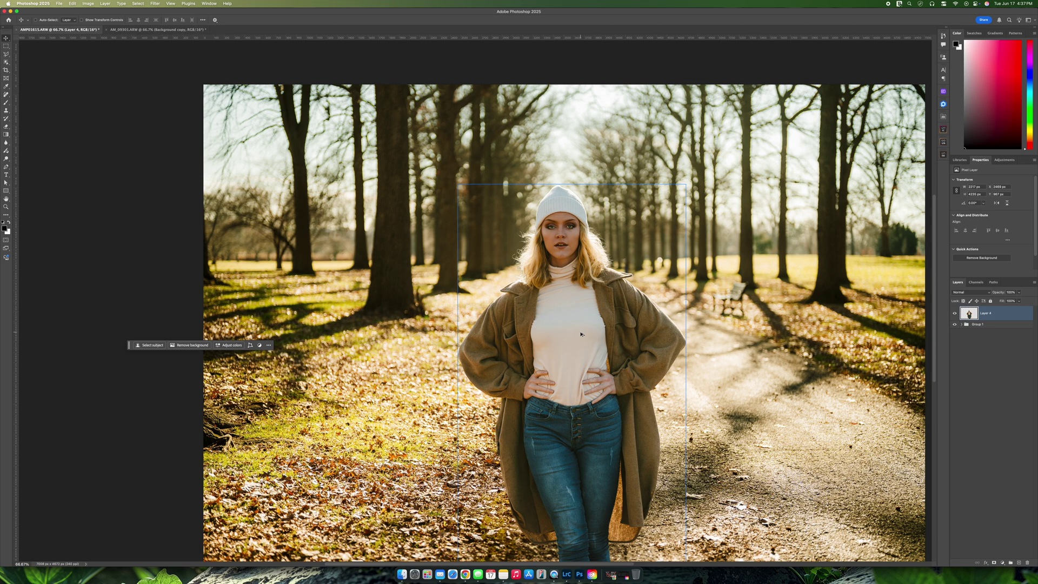
{"action": "scroll", "coordinate": [641, 342], "scroll_direction": "down", "scroll_amount": 3}
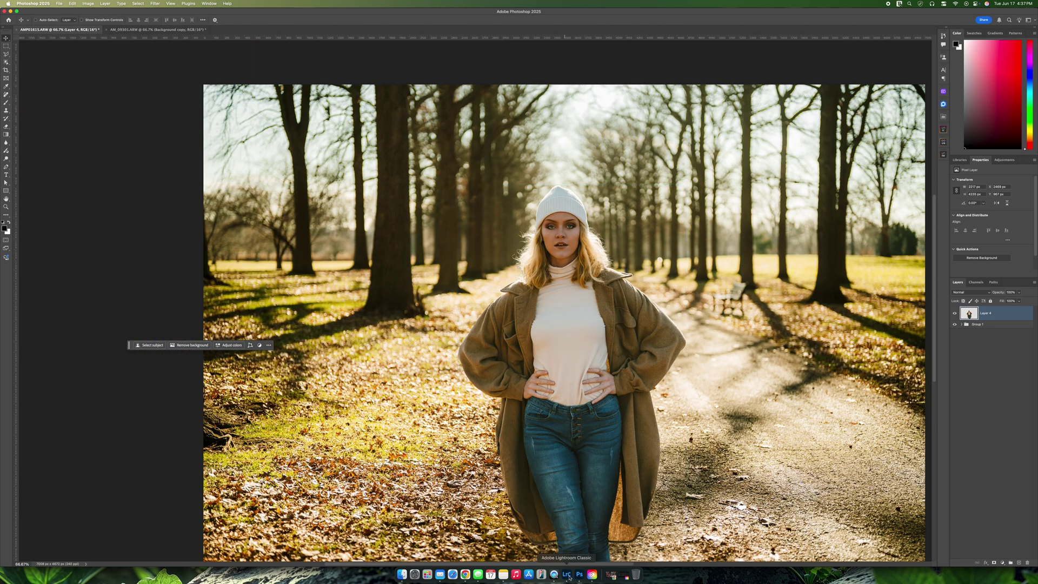
{"action": "left_click", "coordinate": [566, 574]}
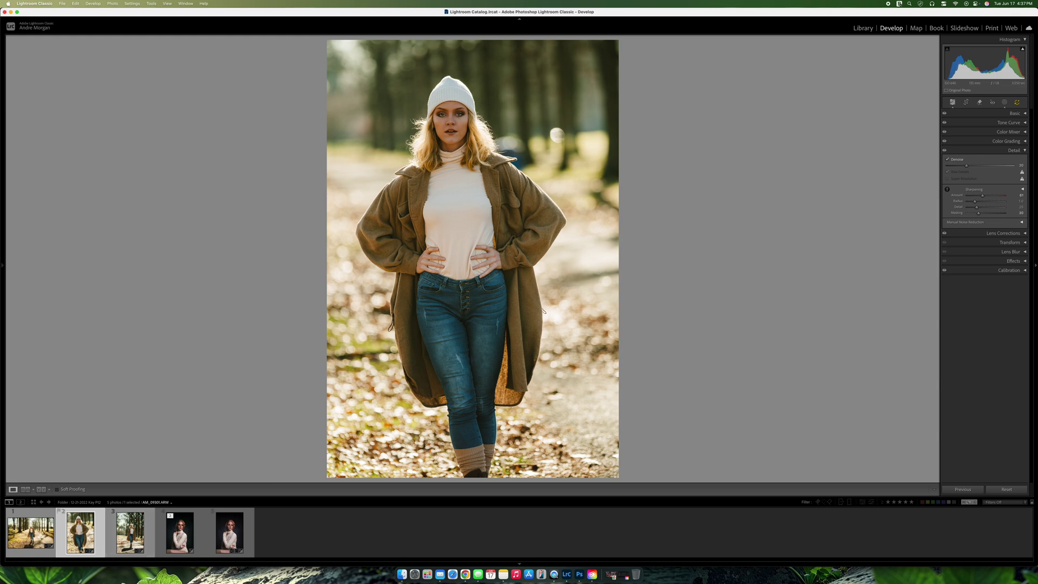
Step: Send the walking-woman photo from the filmstrip to Edit in Adobe Photoshop 2025
{"action": "left_click", "coordinate": [132, 542]}
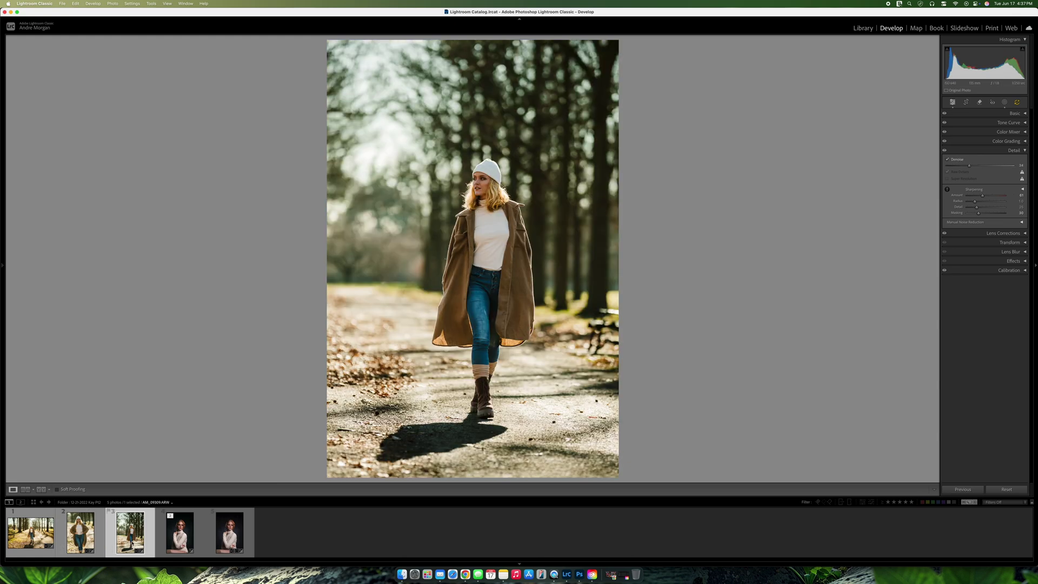
{"action": "right_click", "coordinate": [133, 541]}
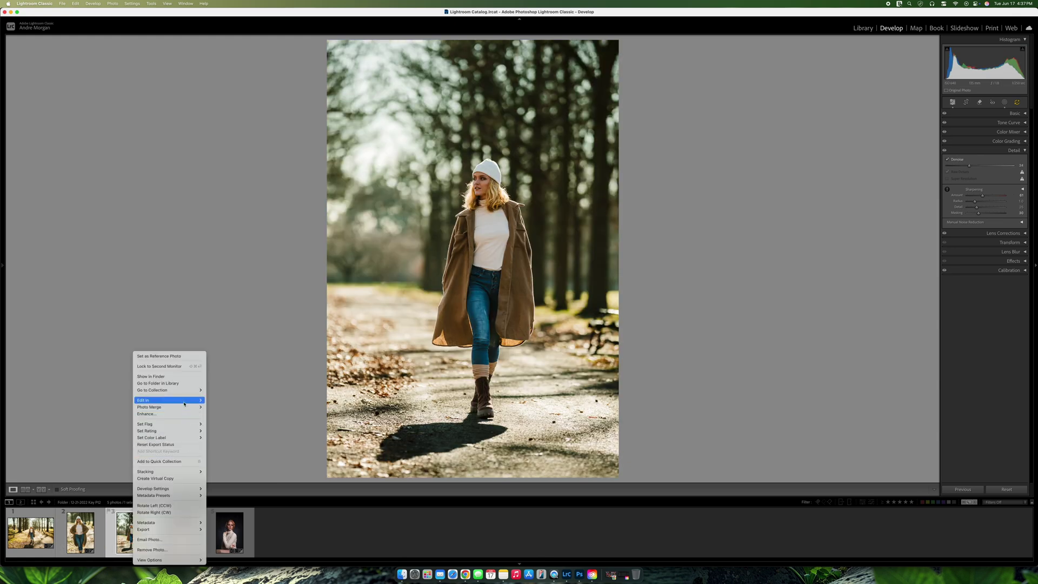
{"action": "mouse_move", "coordinate": [204, 401]}
{"action": "left_click", "coordinate": [260, 359]}
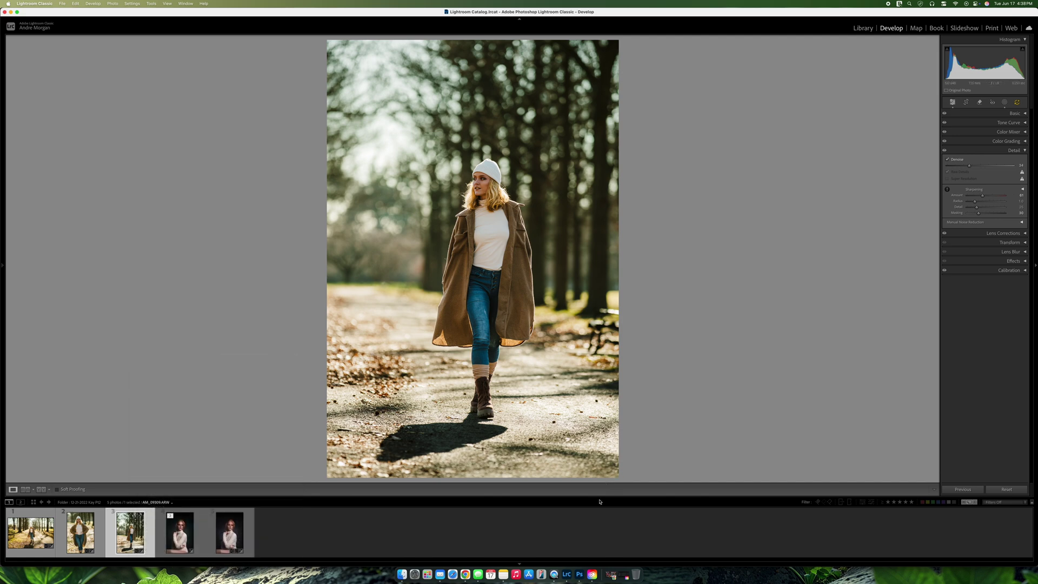
{"action": "left_click", "coordinate": [579, 576]}
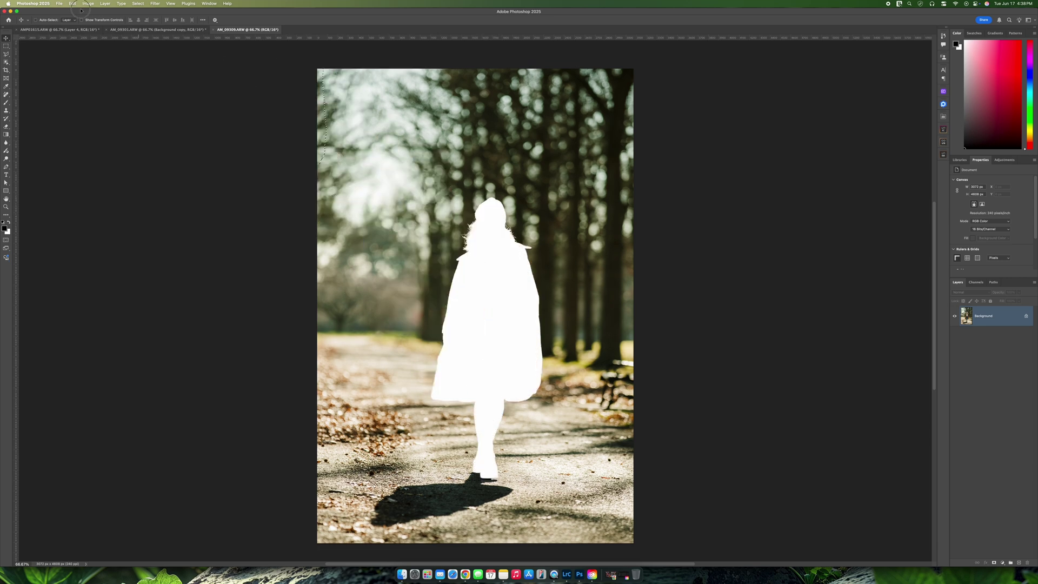
Step: In AMP01615, drag the smaller walking figure down and right along the path
{"action": "left_click", "coordinate": [64, 31]}
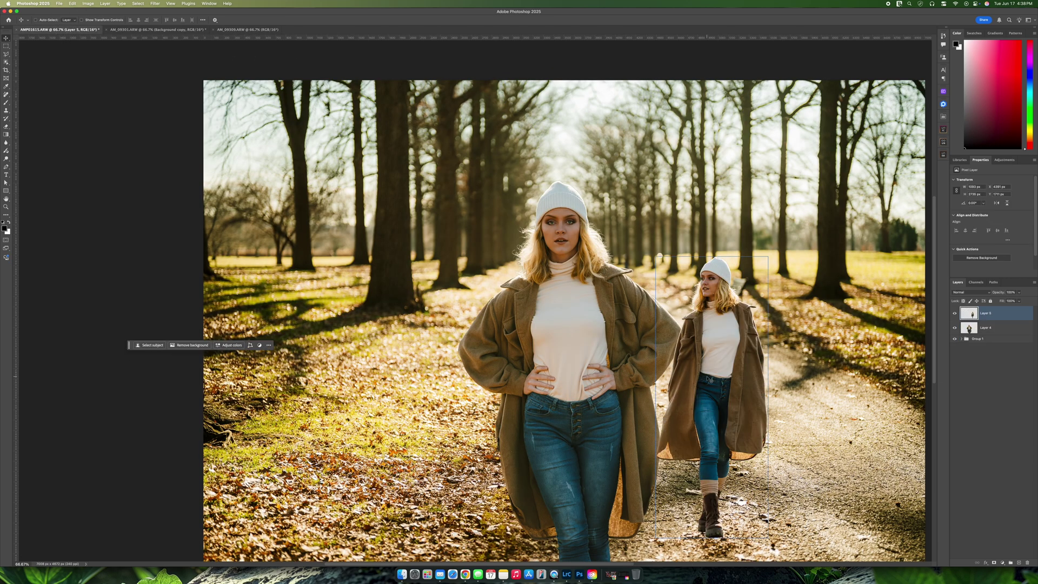
{"action": "scroll", "coordinate": [709, 380], "scroll_direction": "right", "scroll_amount": 5}
{"action": "left_click_drag", "start_coordinate": [587, 363], "coordinate": [619, 393]}
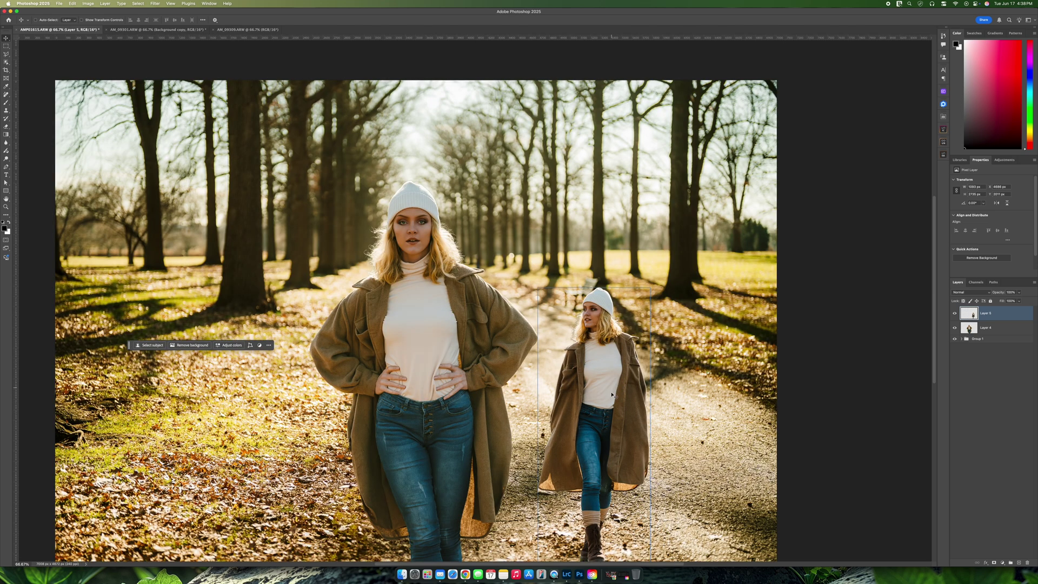
{"action": "left_click", "coordinate": [709, 395]}
{"action": "scroll", "coordinate": [665, 430], "scroll_direction": "up", "scroll_amount": 1}
{"action": "scroll", "coordinate": [644, 428], "scroll_direction": "down", "scroll_amount": 3}
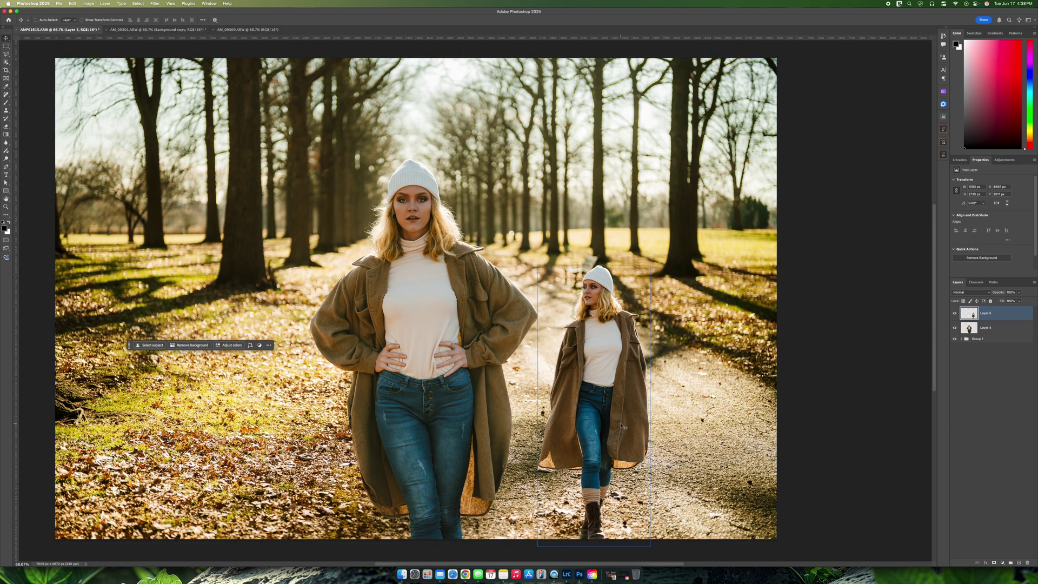